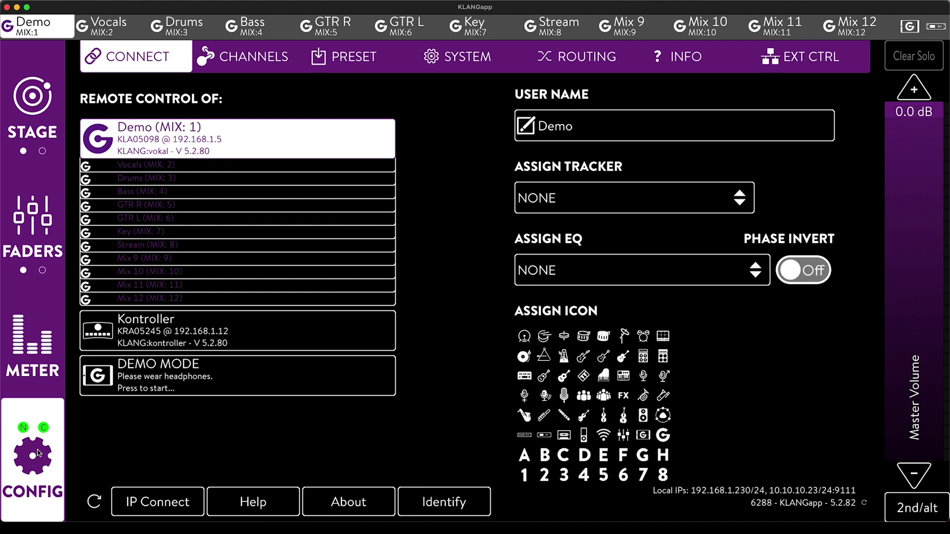
Step: Show KLA05098's I/O routing matrix and zoom into its 3Diem-to-Dante routing
left_click(609, 62)
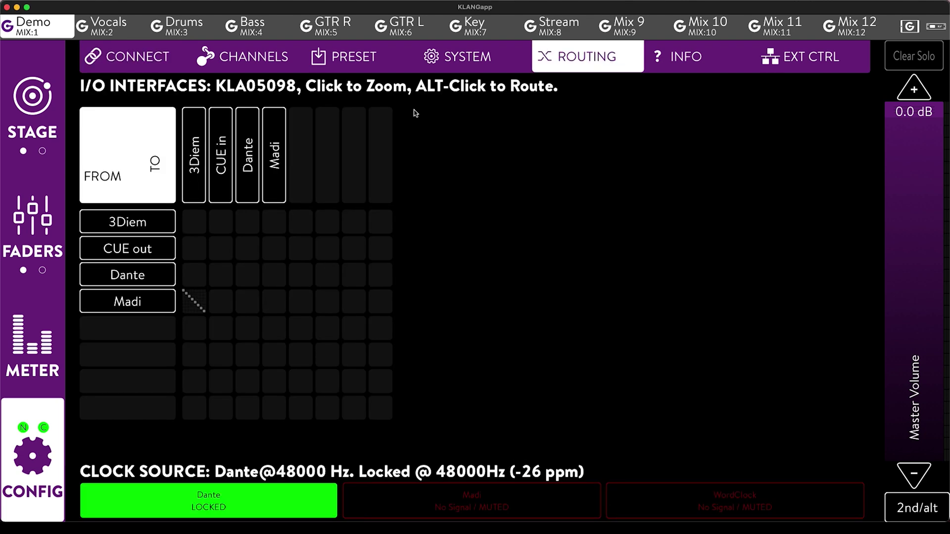
left_click(252, 223)
left_click(250, 224, "alt")
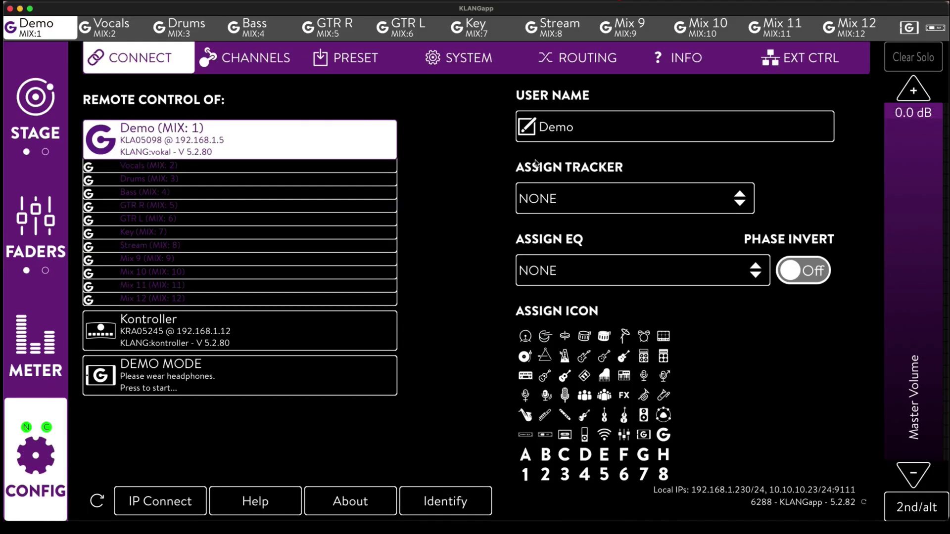
Step: Show KLA05098's info page and copy the name KLA05098 from Set Unit Name
left_click(689, 62)
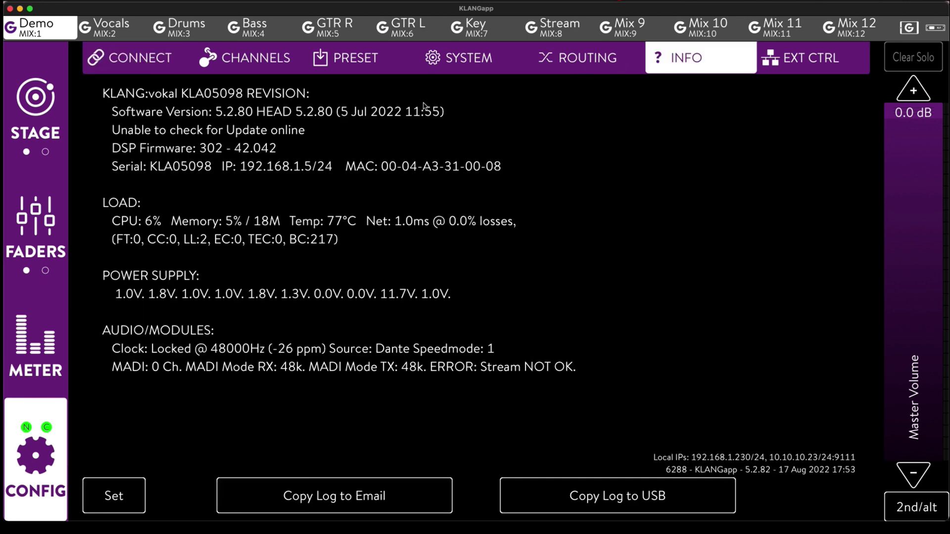
left_click(127, 492)
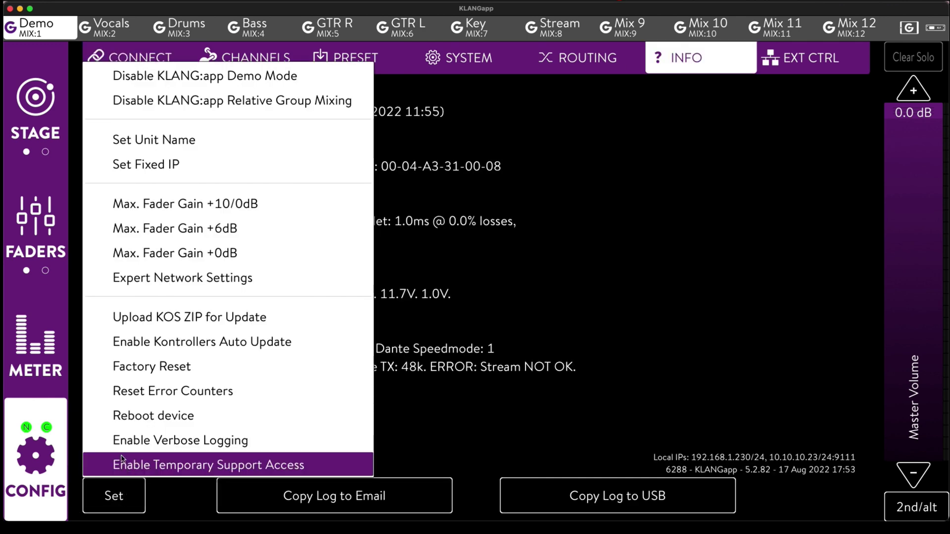
left_click(136, 142)
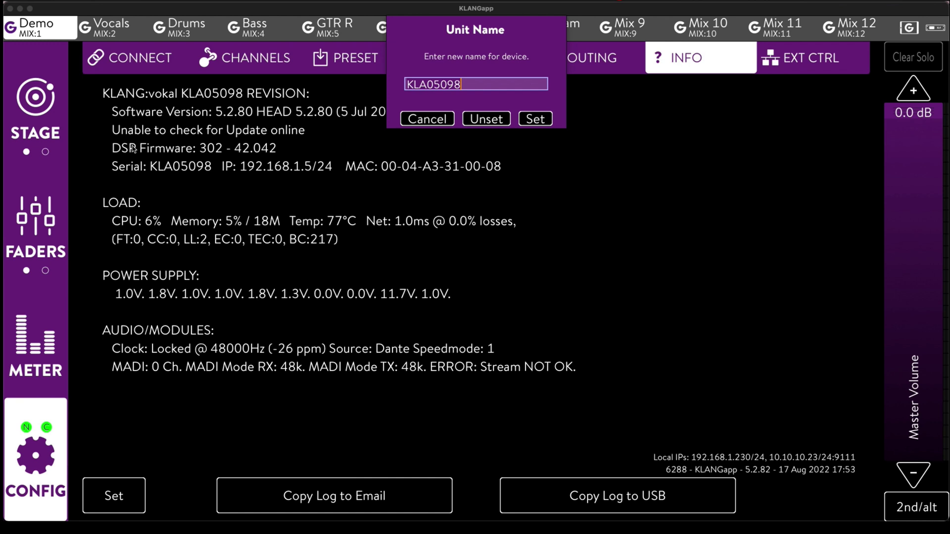
right_click(435, 84)
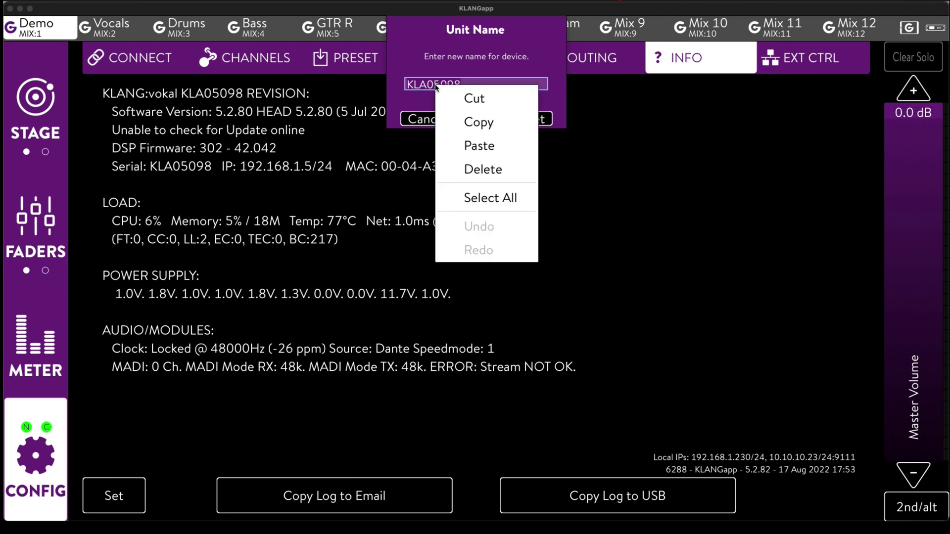
left_click(466, 121)
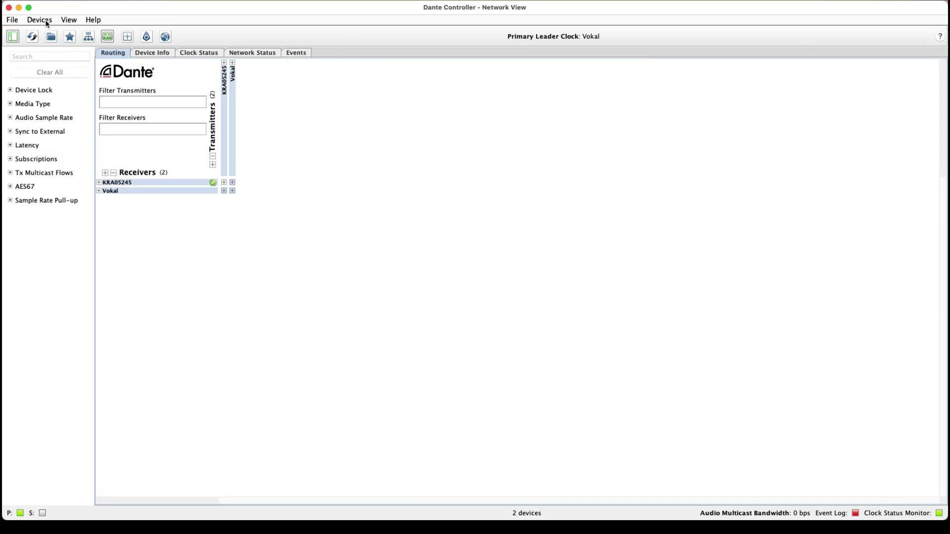
Step: In Dante Controller's Device View, rename device Vokal to KLA05098 and confirm
left_click(43, 20)
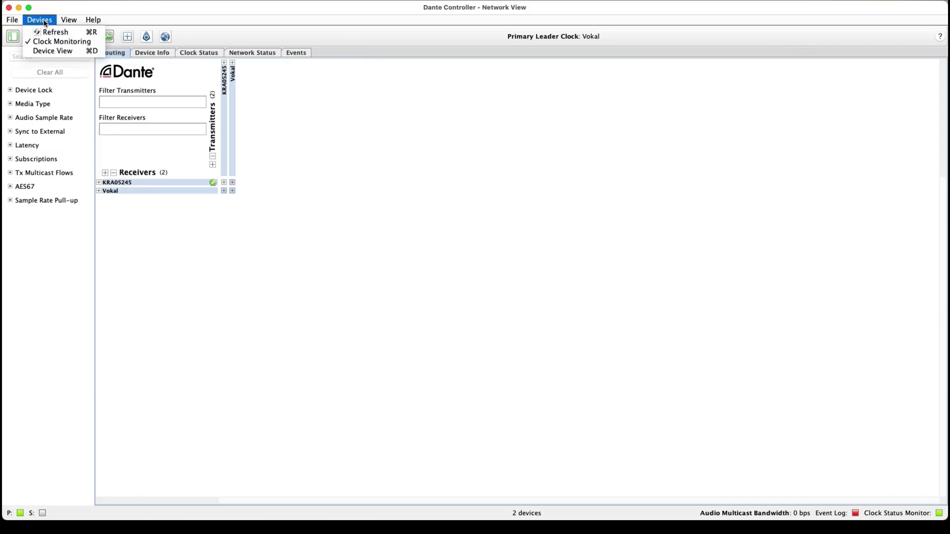
left_click(53, 49)
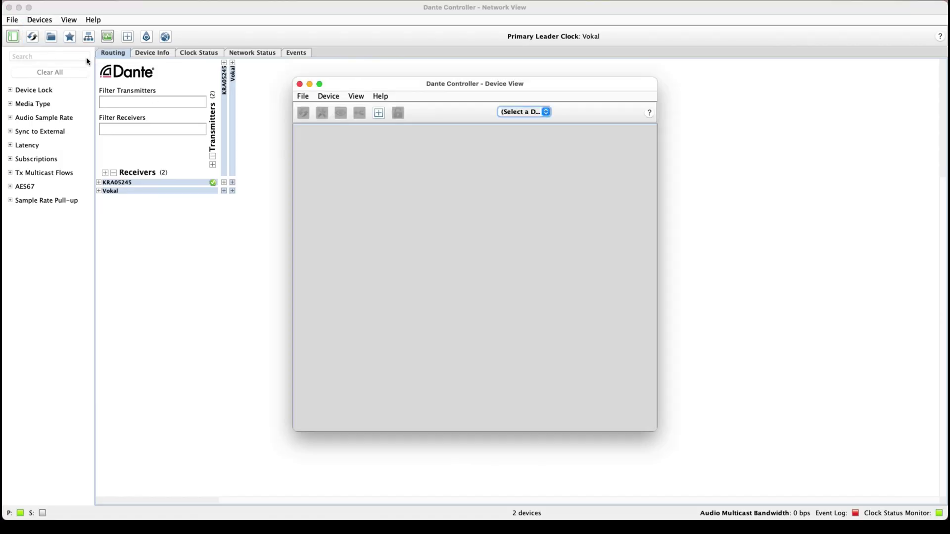
left_click(529, 111)
left_click(511, 120)
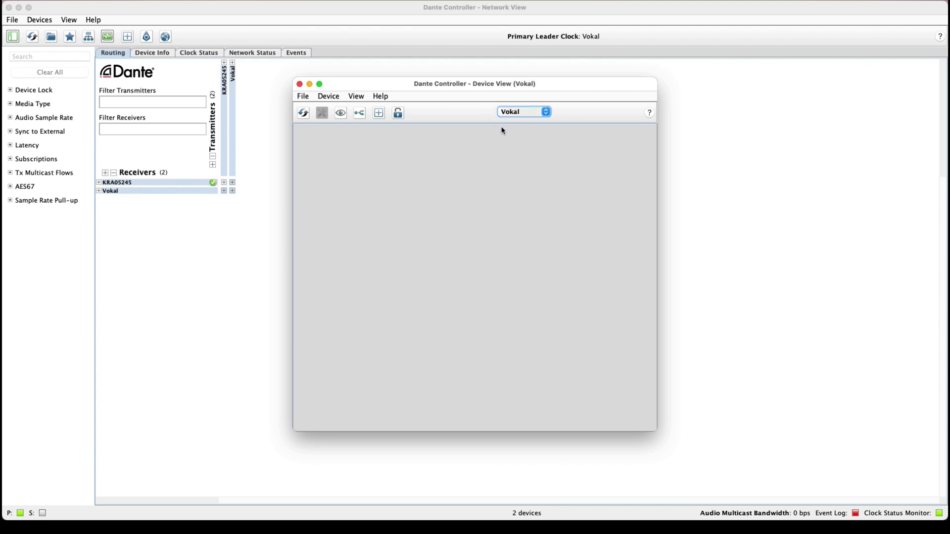
left_click(455, 130)
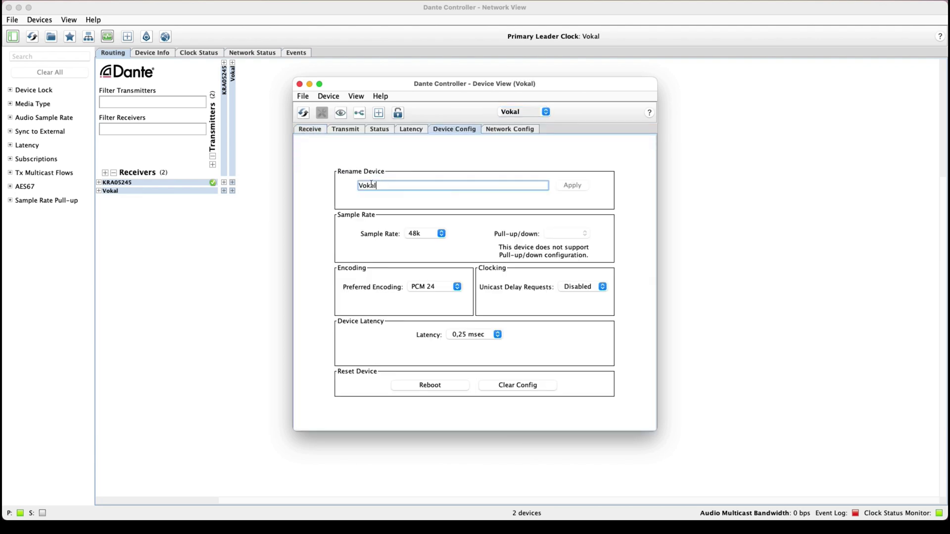
left_click_drag(384, 184, 334, 183)
type("KLA05098")
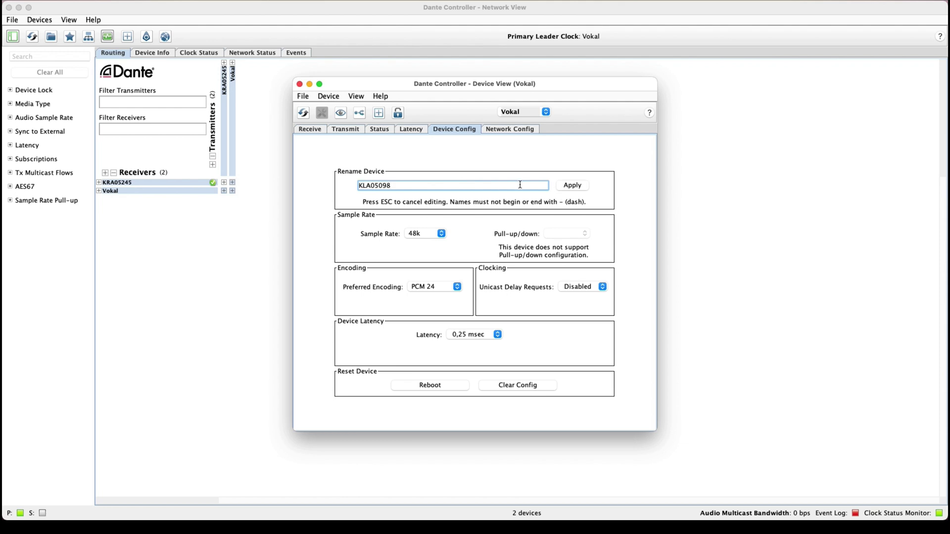
left_click(569, 186)
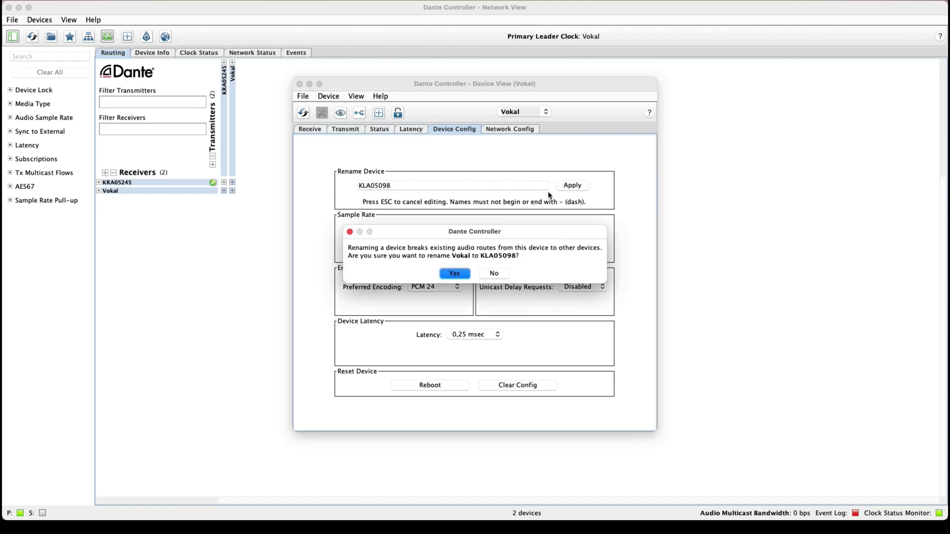
left_click(454, 274)
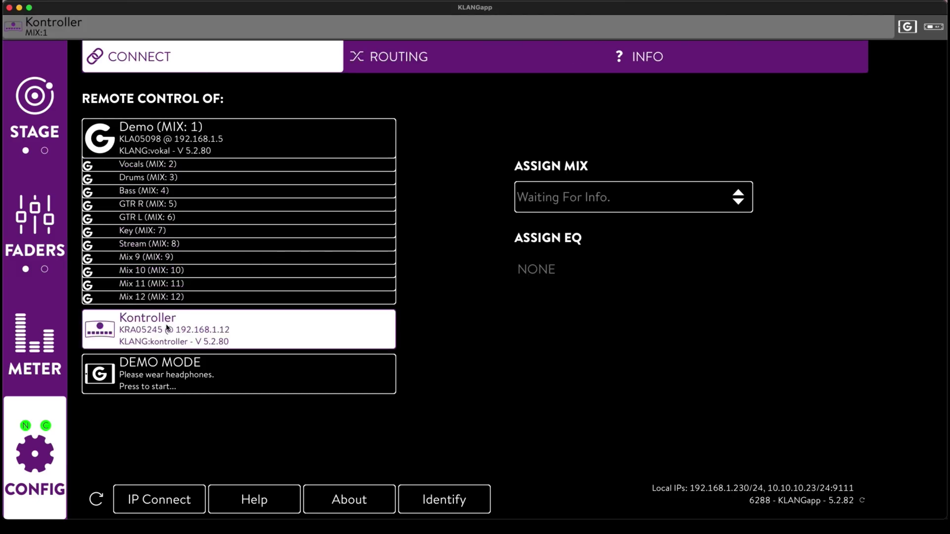
Step: Enable Dante AutoRouting for Kontroller KRA05245 from its info page Set menu
left_click(728, 61)
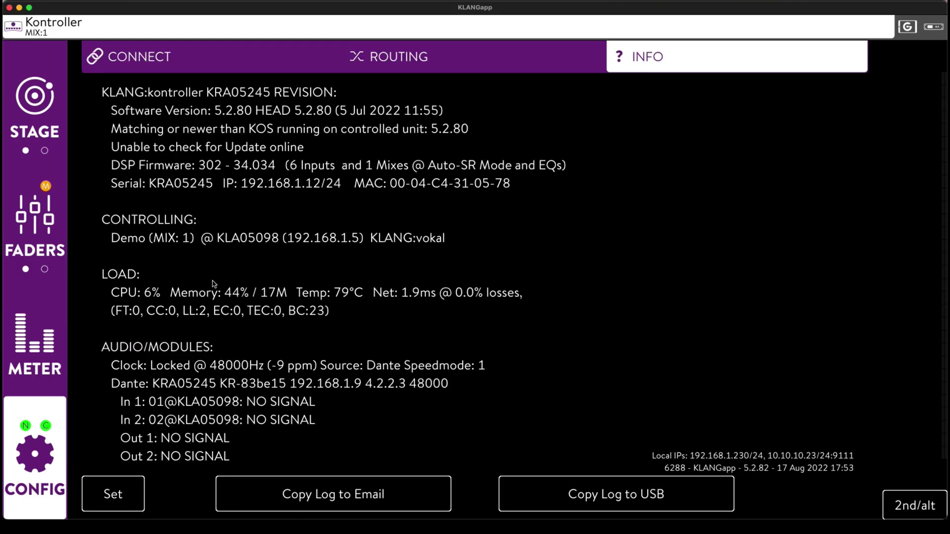
left_click(117, 495)
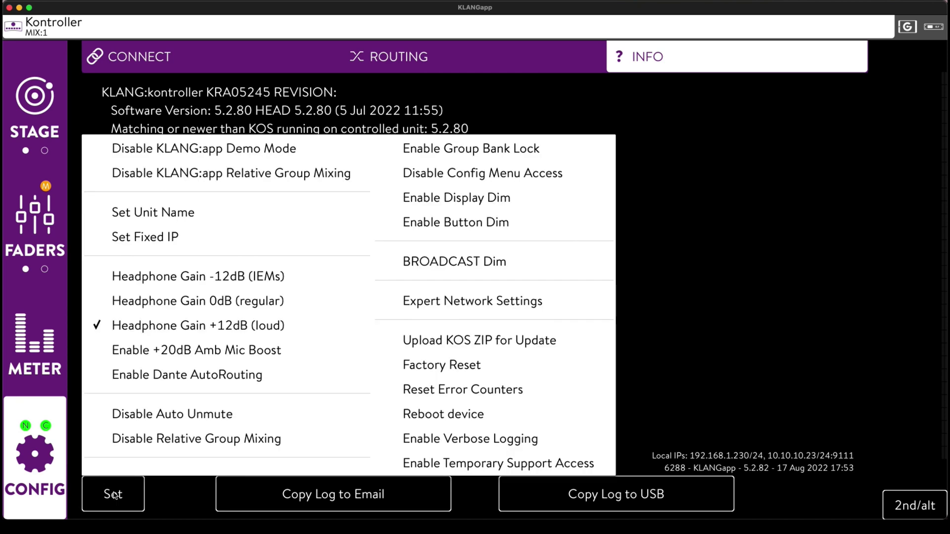
left_click(134, 381)
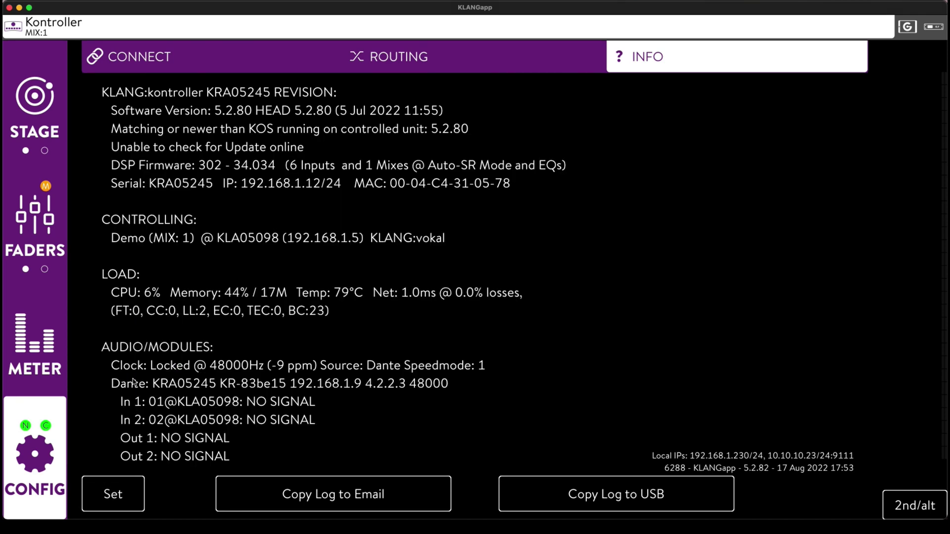